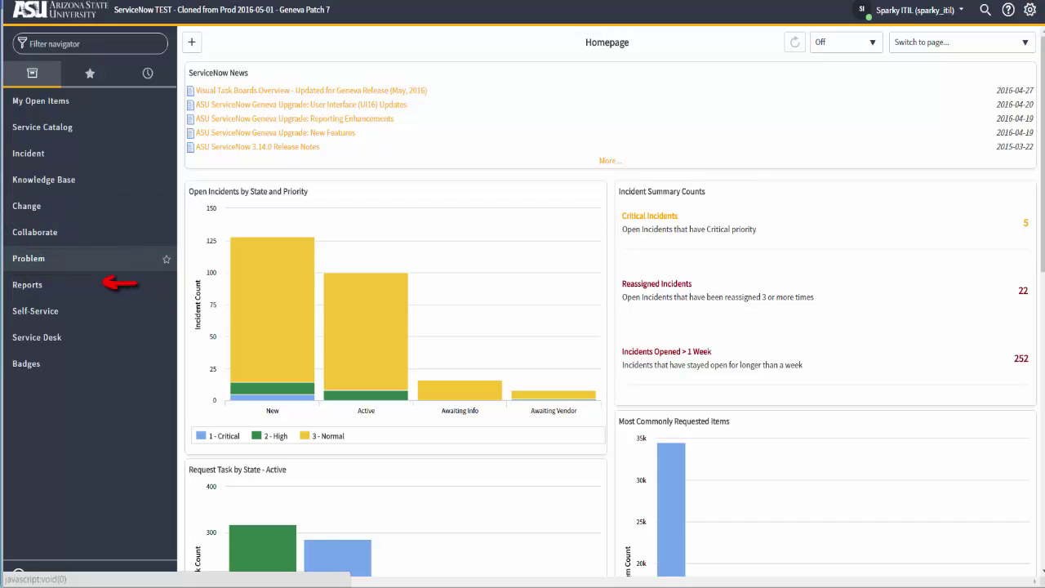
Create new problem record PRB0041761 from the Problem menu and collapse the navigator.
left_click(28, 259)
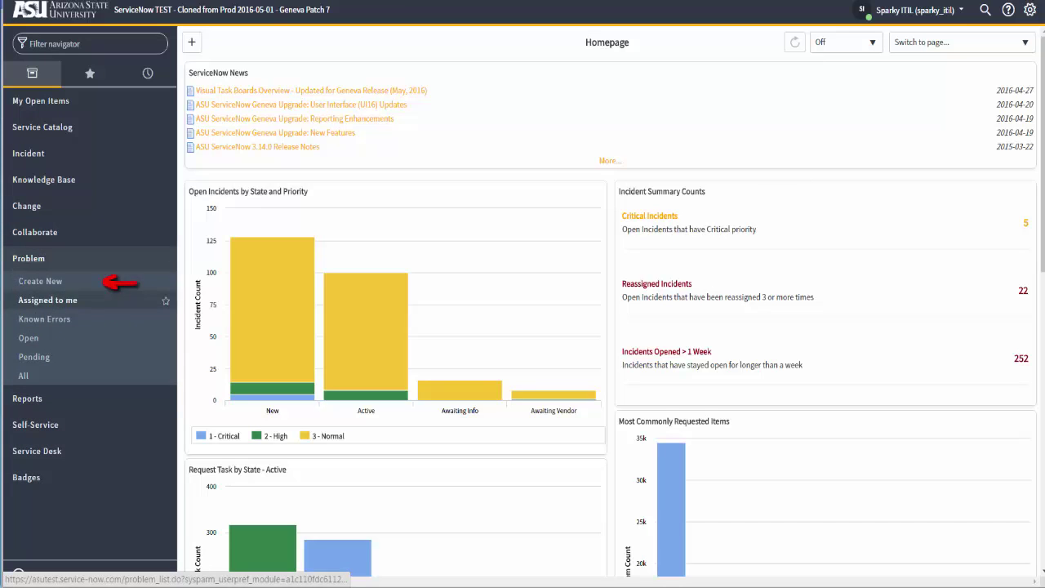
left_click(40, 281)
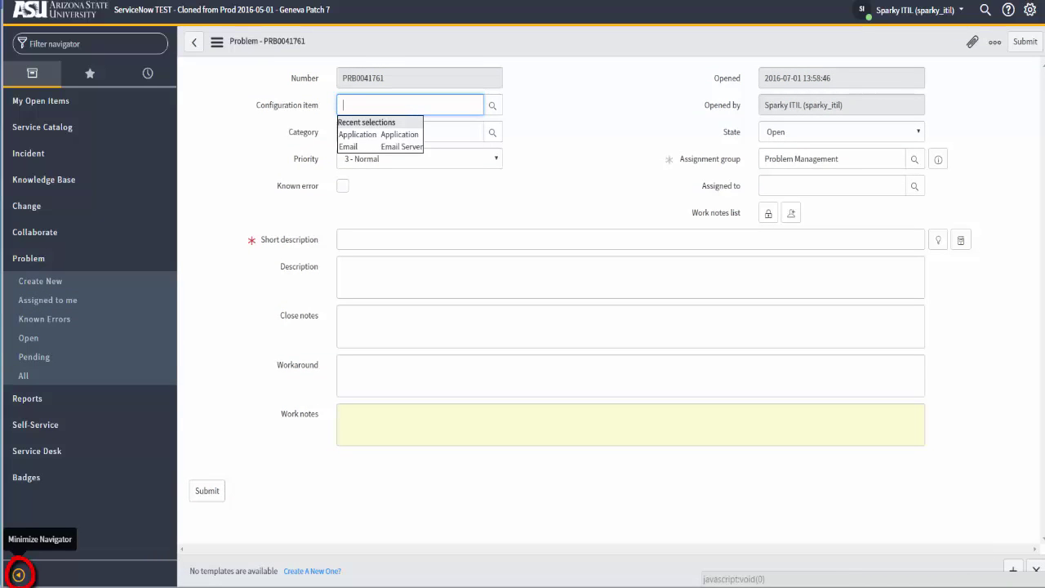
left_click(18, 574)
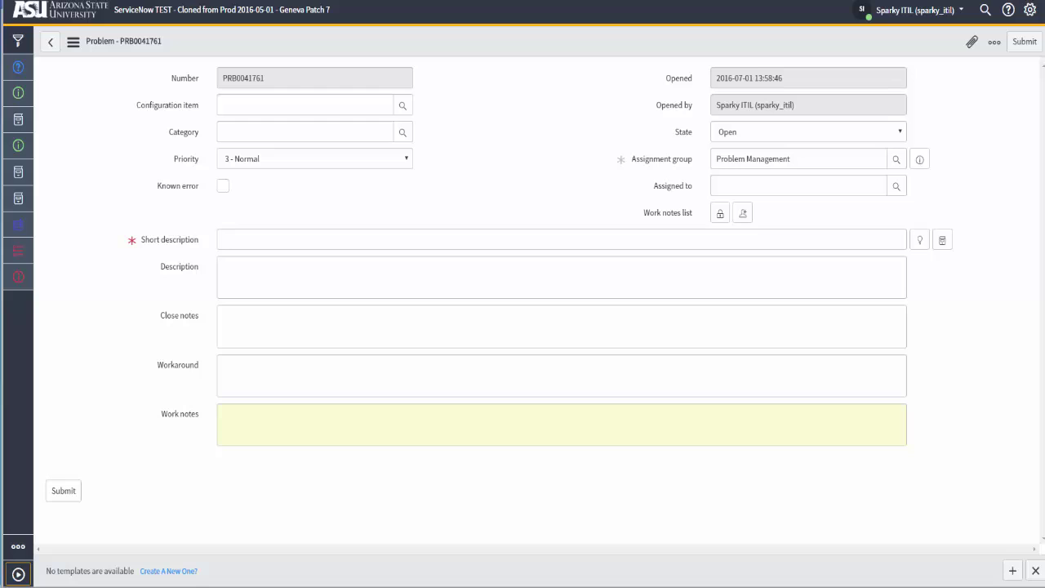
left_click(490, 239)
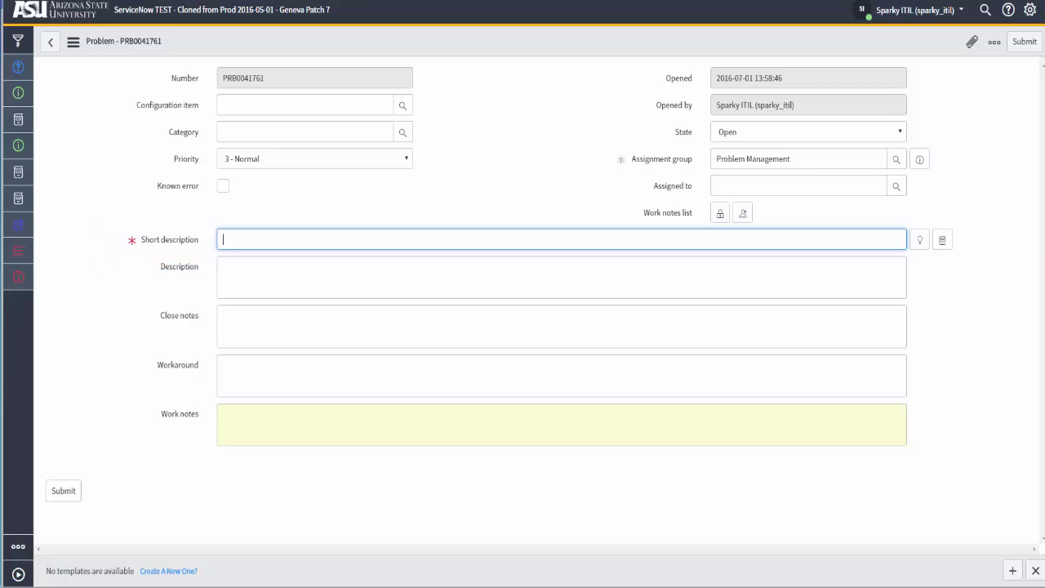
Pick Application as configuration item and Applications > Failure/Outage as category from lookups.
left_click(402, 106)
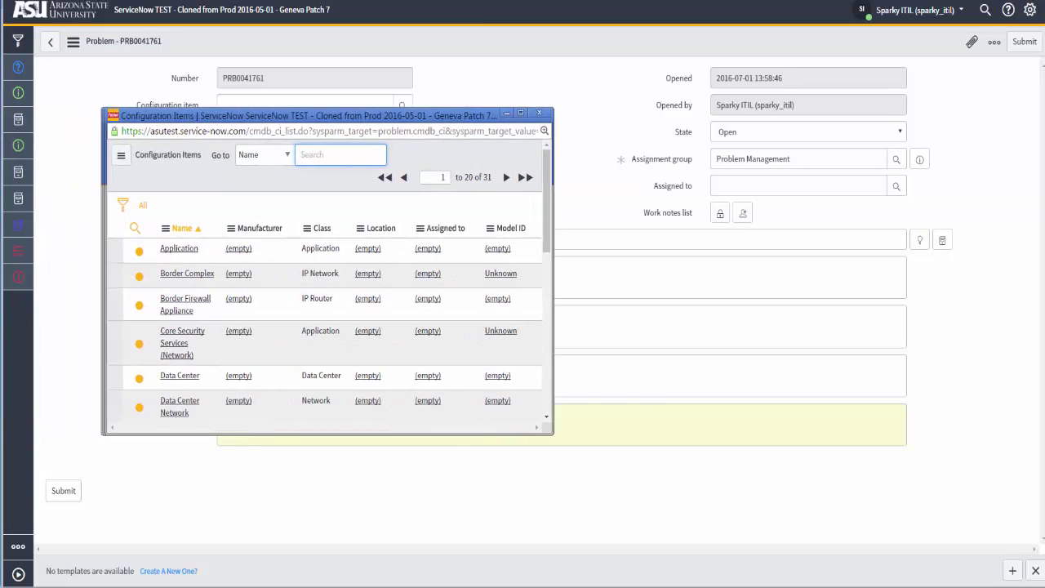
left_click_drag(204, 123, 415, 99)
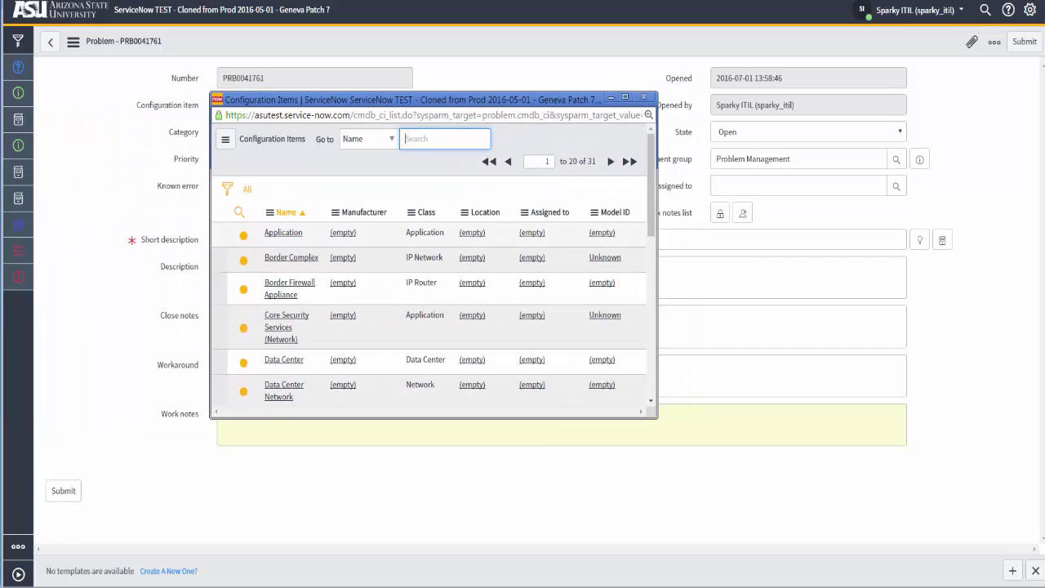
left_click(283, 231)
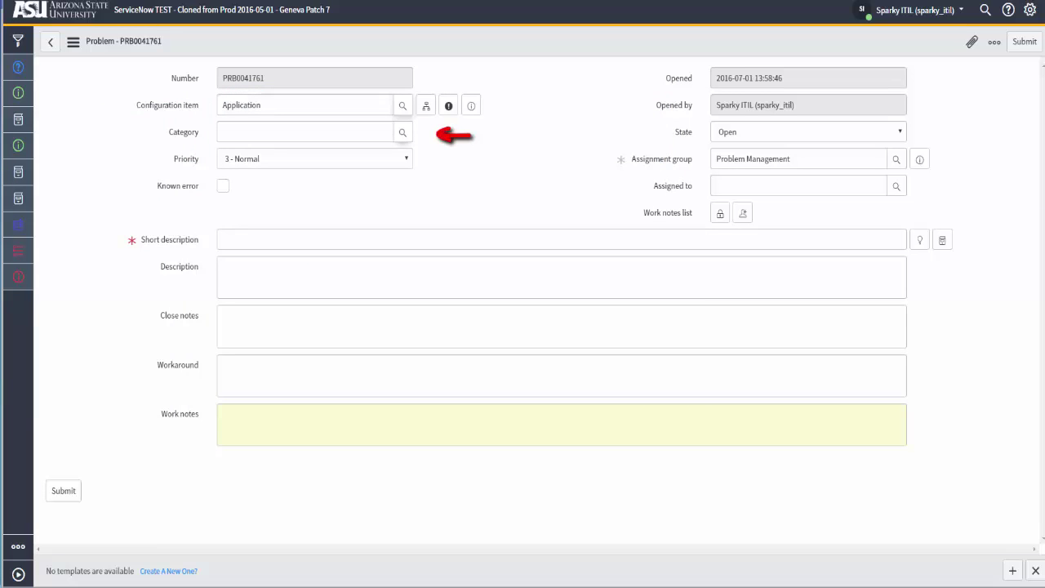
left_click(402, 131)
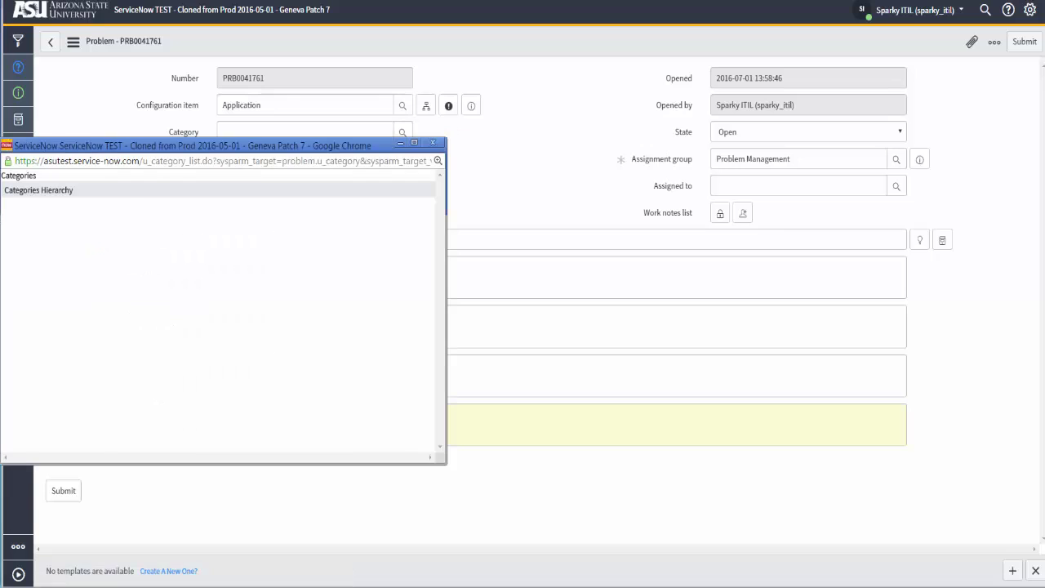
left_click(57, 227)
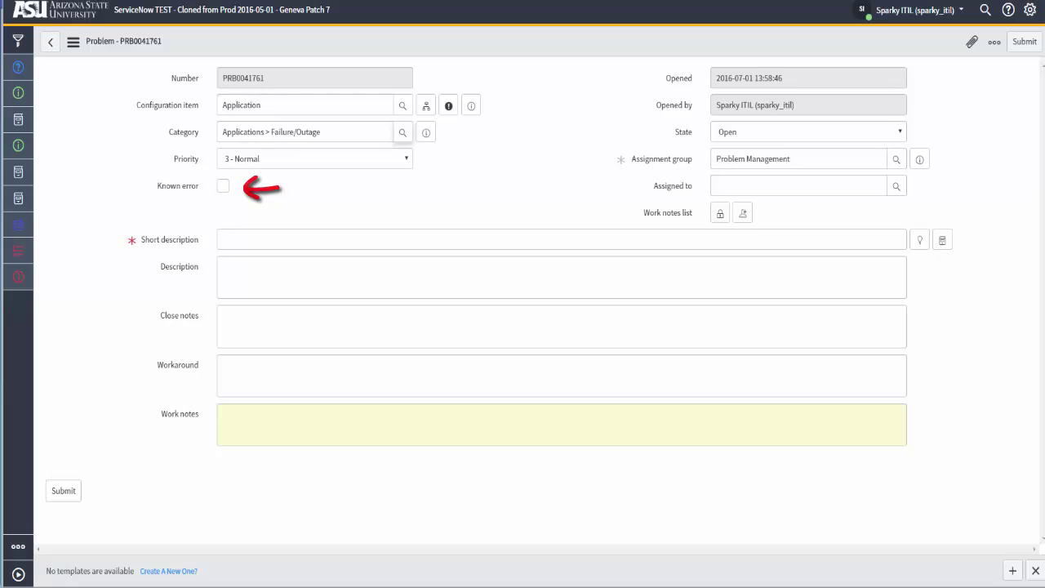
Enter 'outlook outages at the west campus' in the Short description field.
left_click(555, 239)
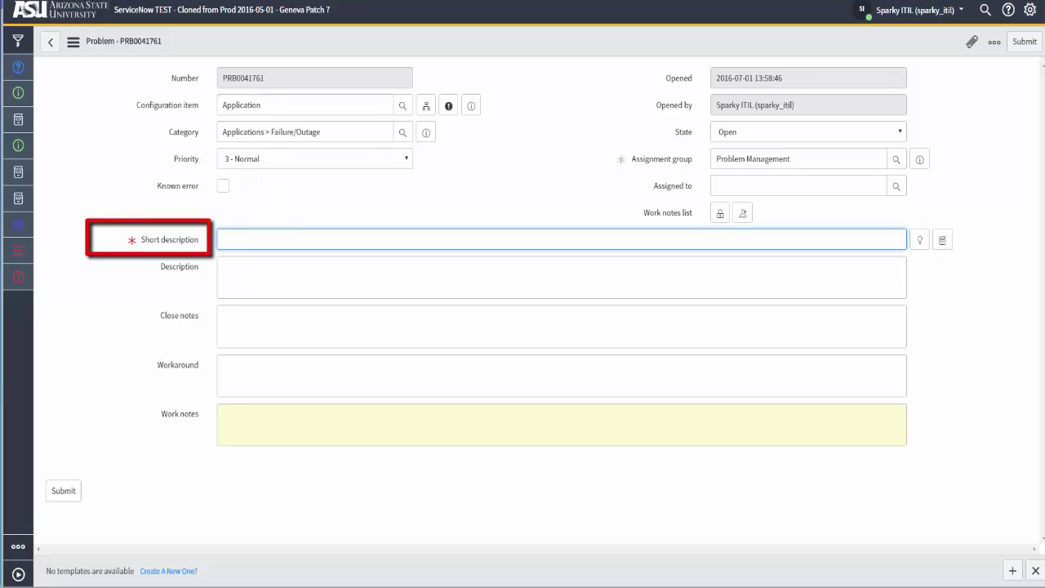
type("out")
type("look ou")
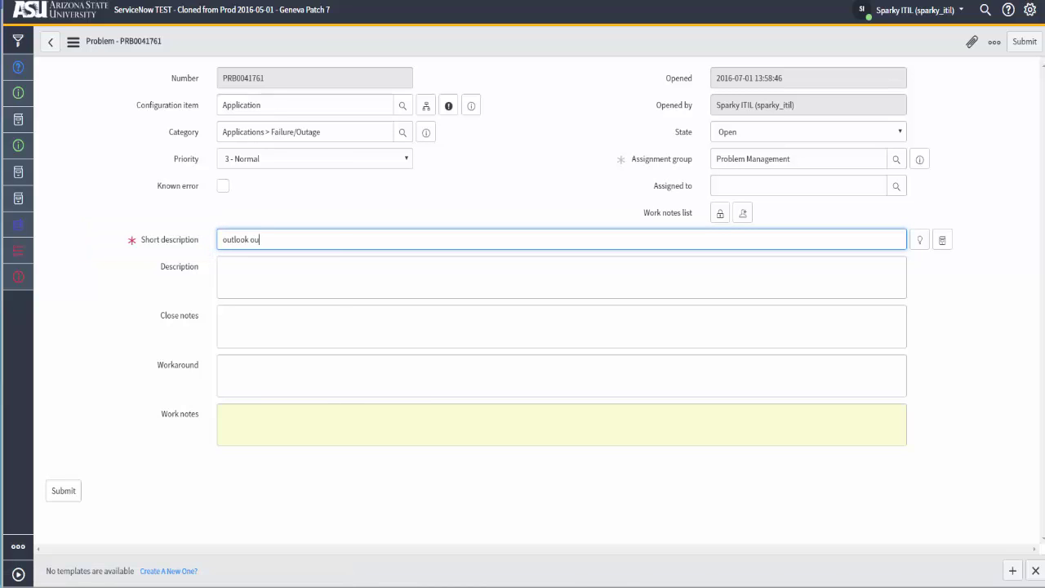
type("tages ")
type("at the")
type(" west camp")
type("us")
Save PRB0041761 from the header menu and review its Activity and Related Lists.
right_click(601, 43)
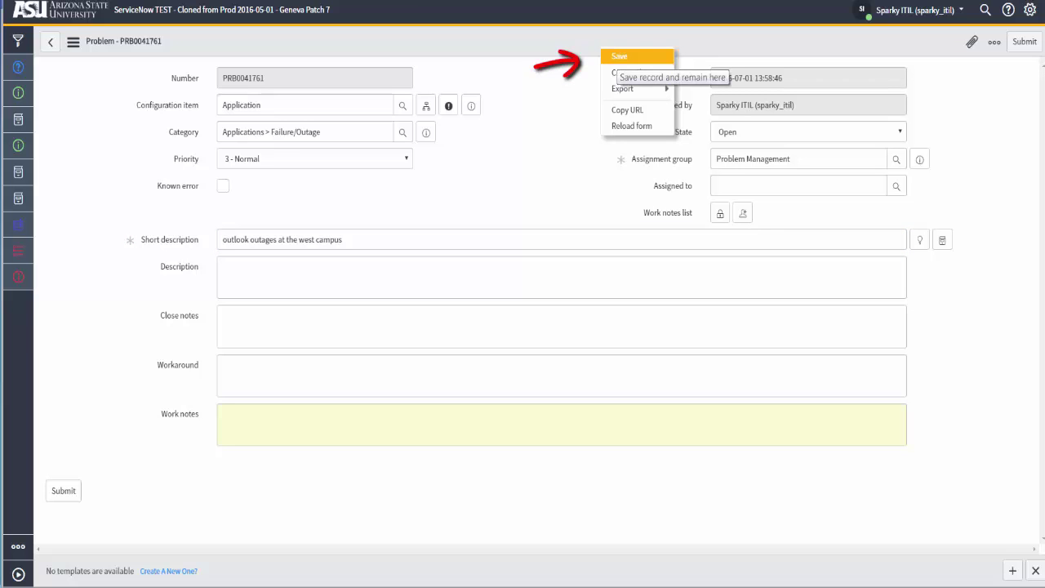
left_click(621, 56)
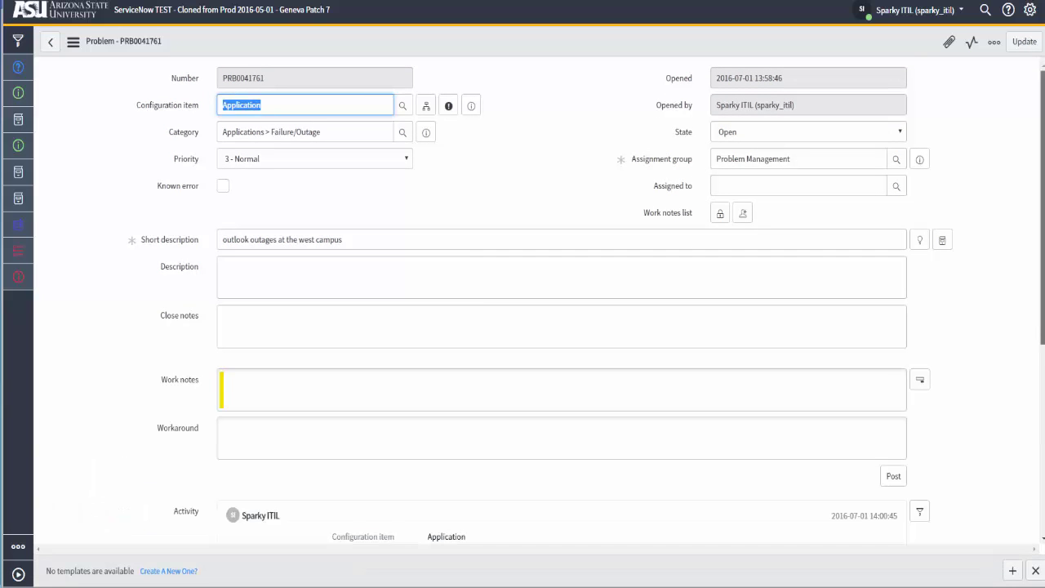
scroll(539, 302, "down", 5)
scroll(539, 302, "down", 2)
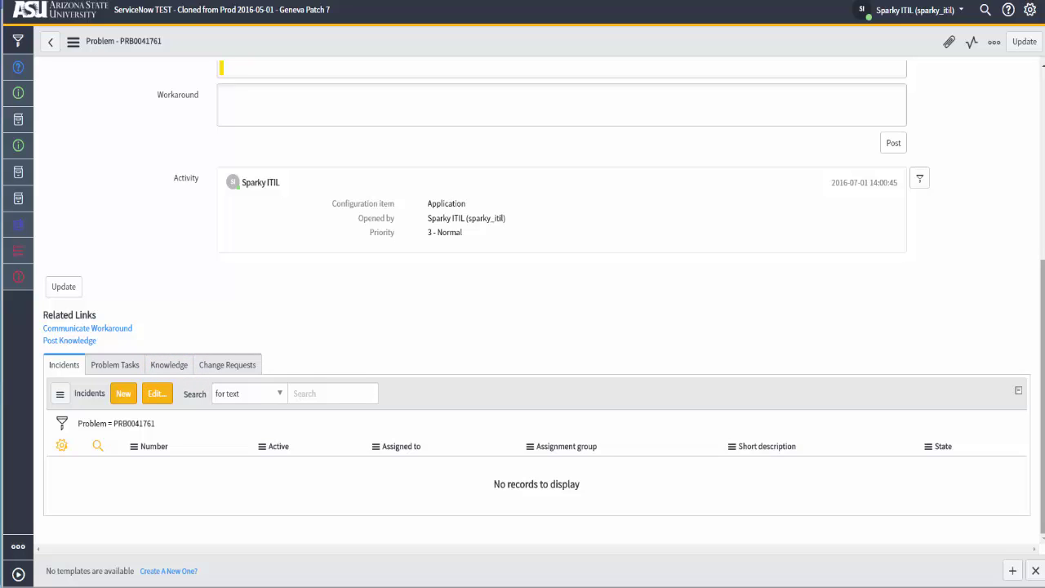
scroll(539, 297, "up", 5)
scroll(539, 297, "up", 3)
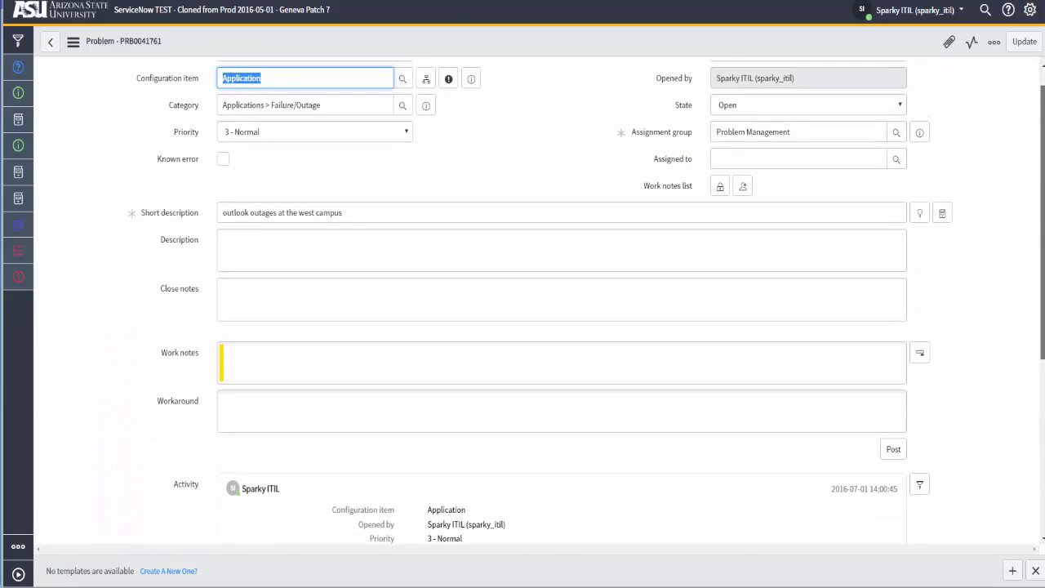